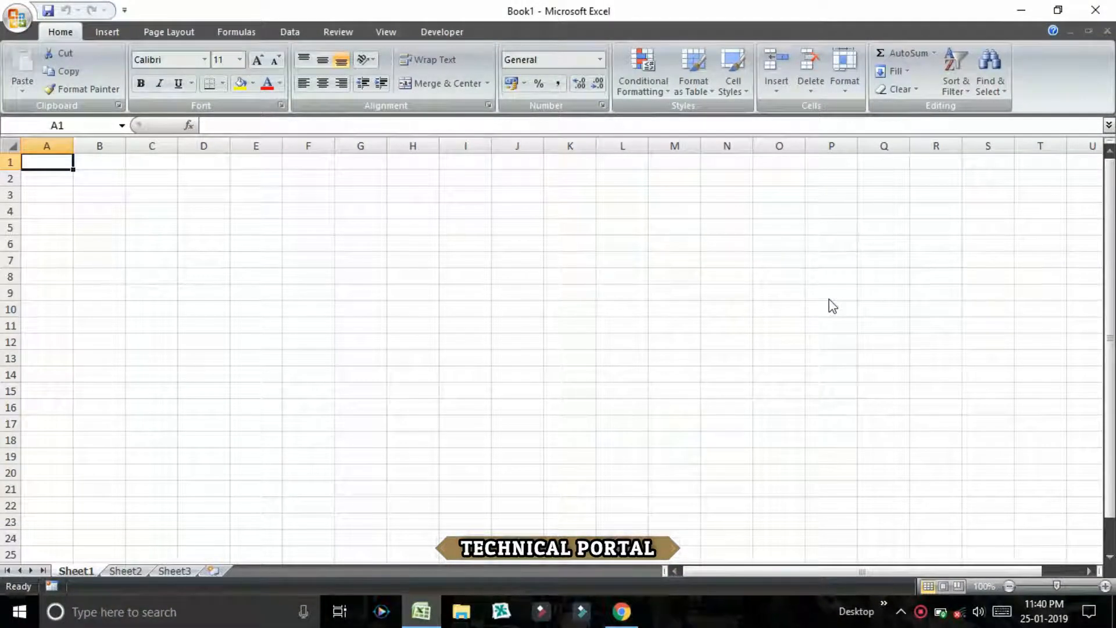
- Search Windows for "osk" and launch the On-Screen Keyboard
key("alt+F11")
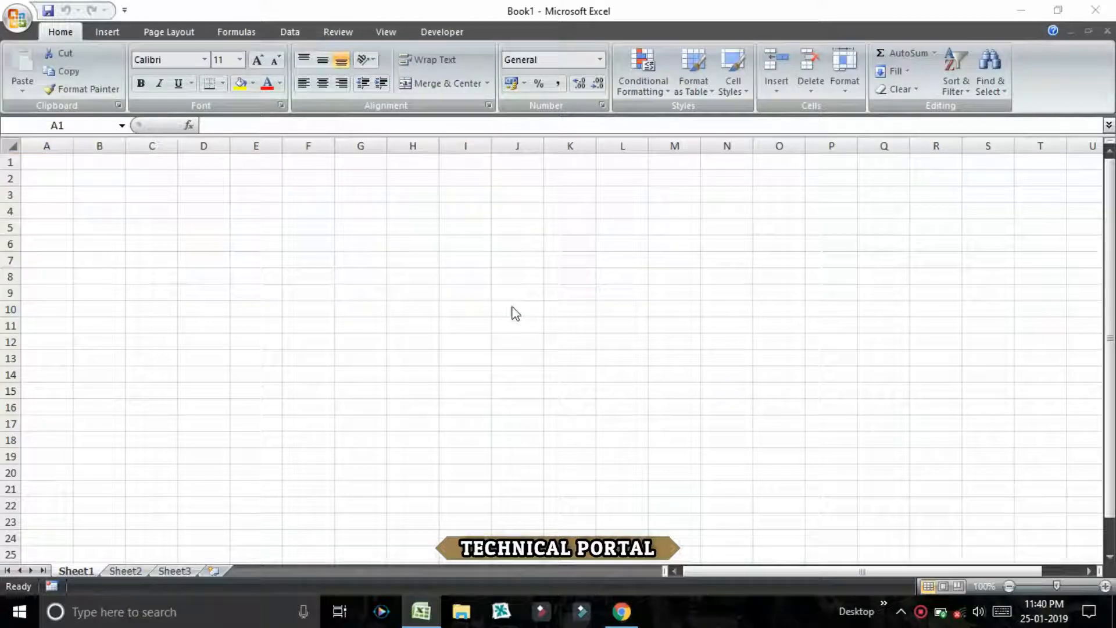
key("super")
type("osk")
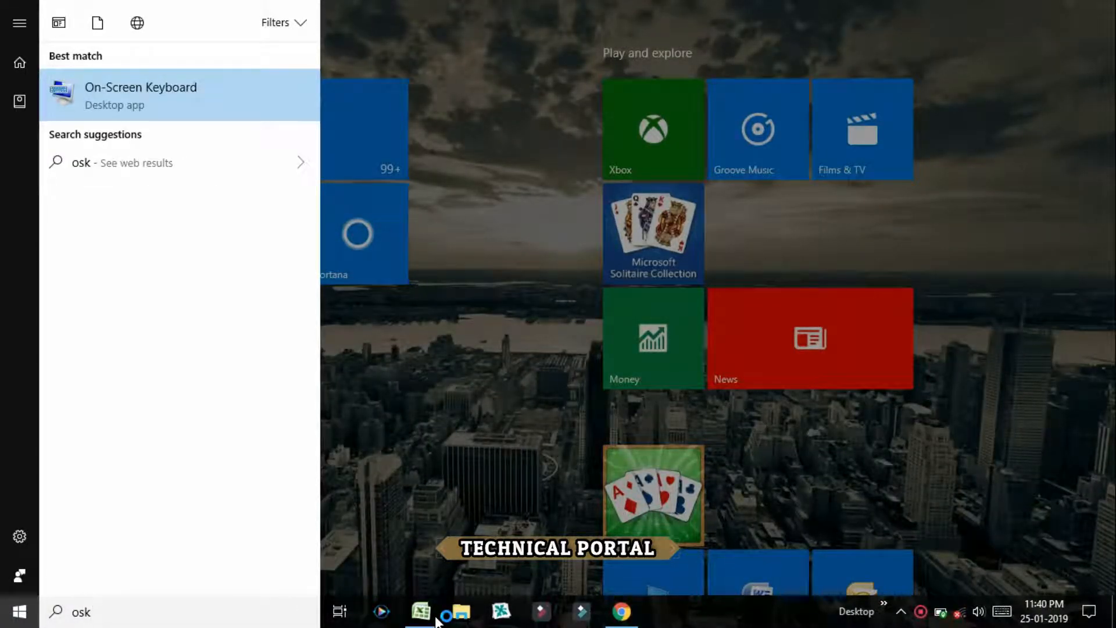
key("Return")
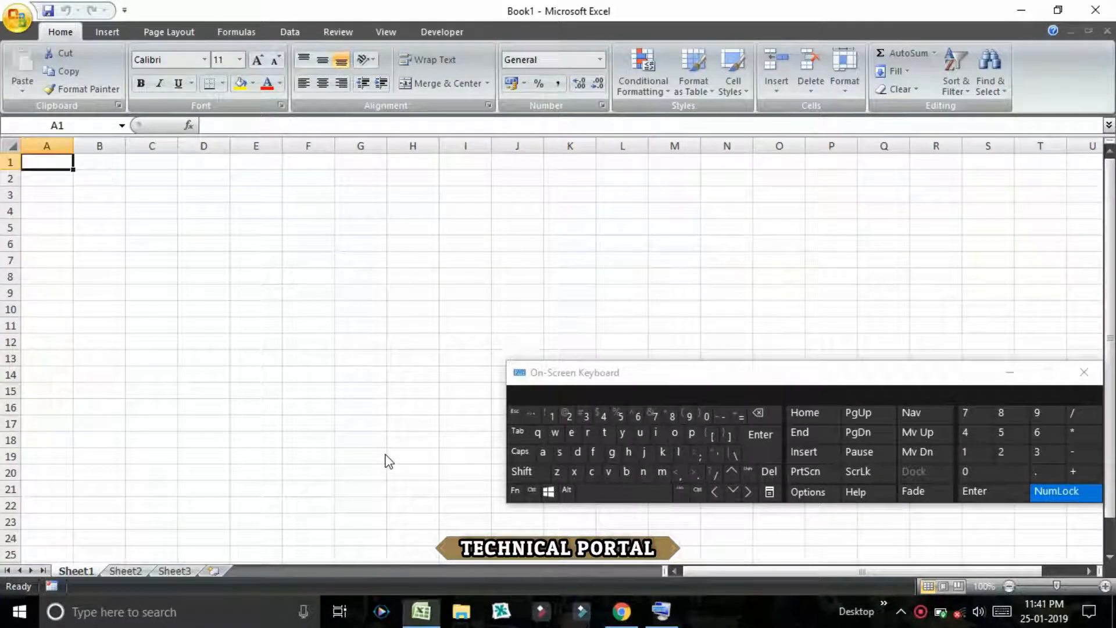
- Open the recent workbook "Count cells greater than"
key("alt+f")
key("Right")
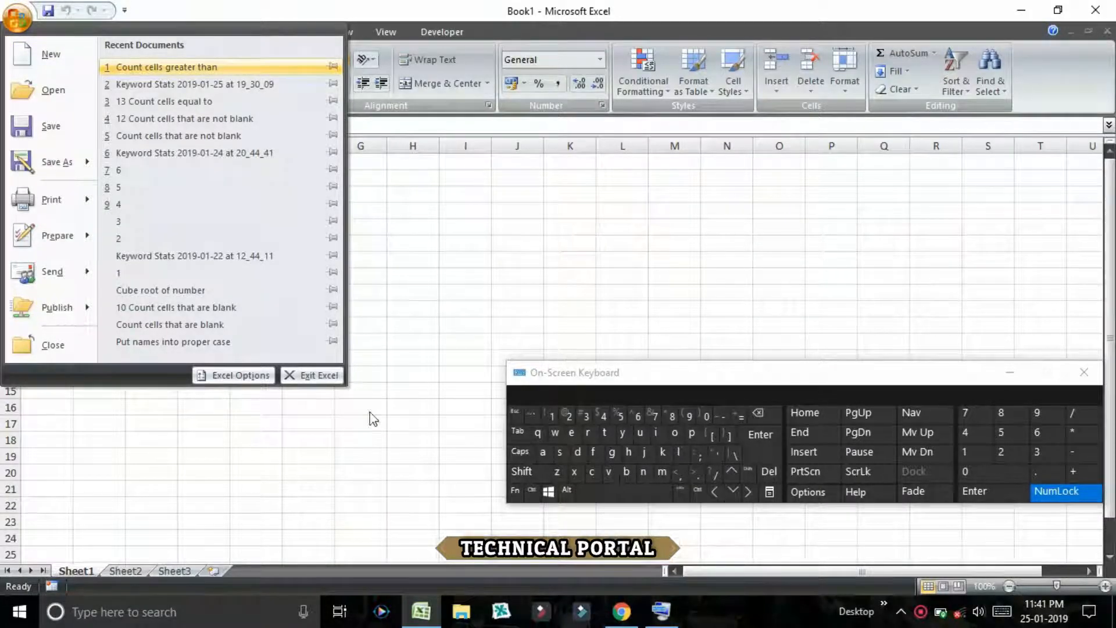
key("Escape")
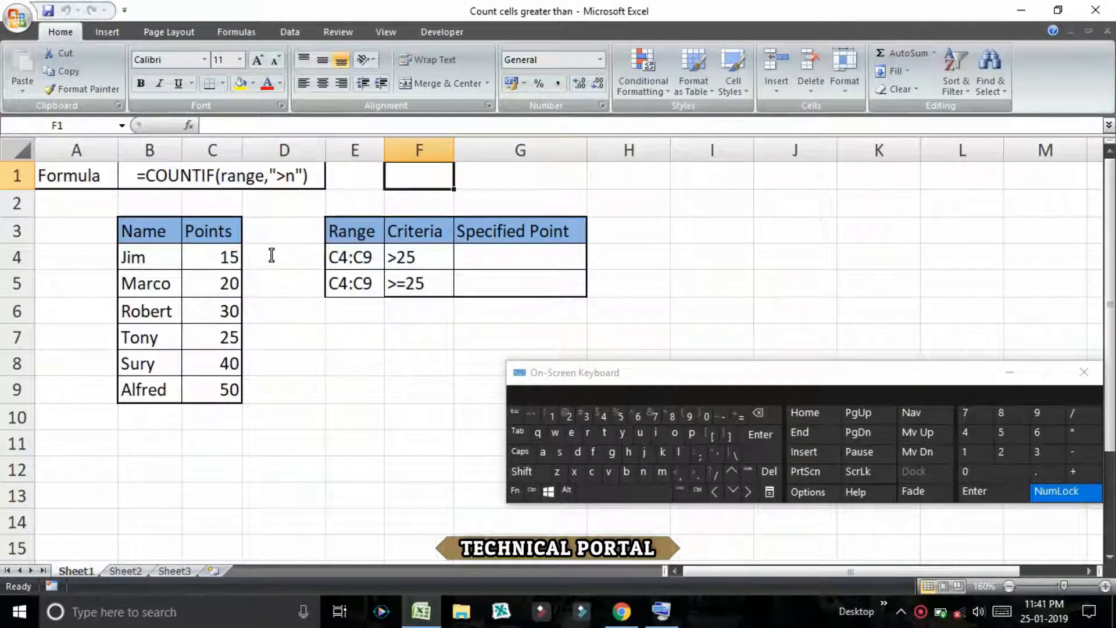
- Begin a COUNTIF formula in G4, the Specified Point cell for the >25 criterion
key("Down")
key("Down")
key("Down")
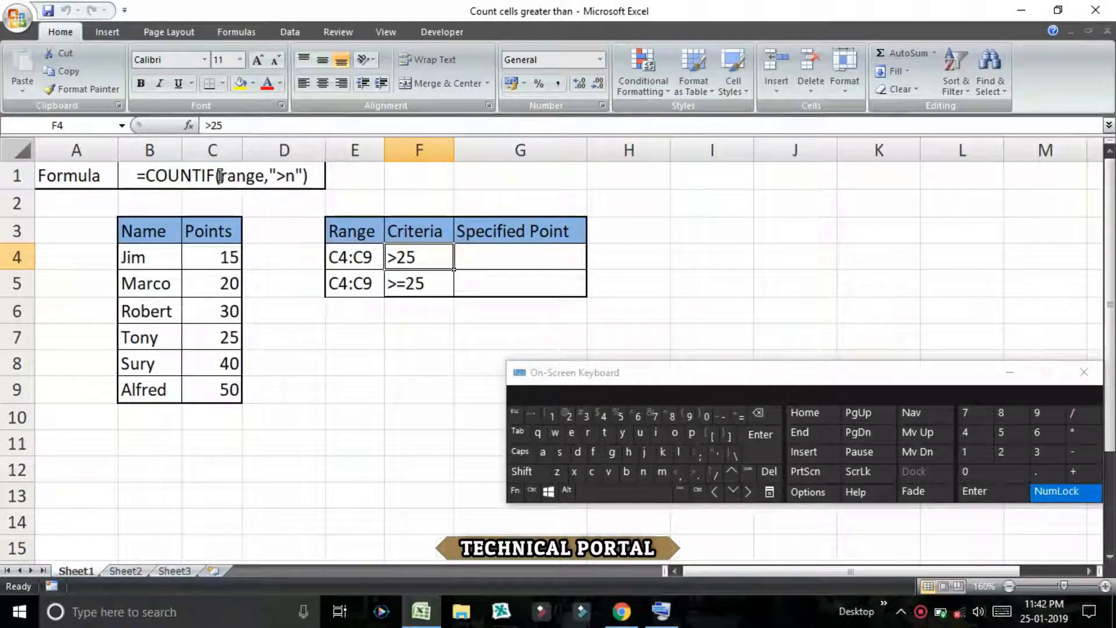
left_click_drag(210, 257, 212, 390)
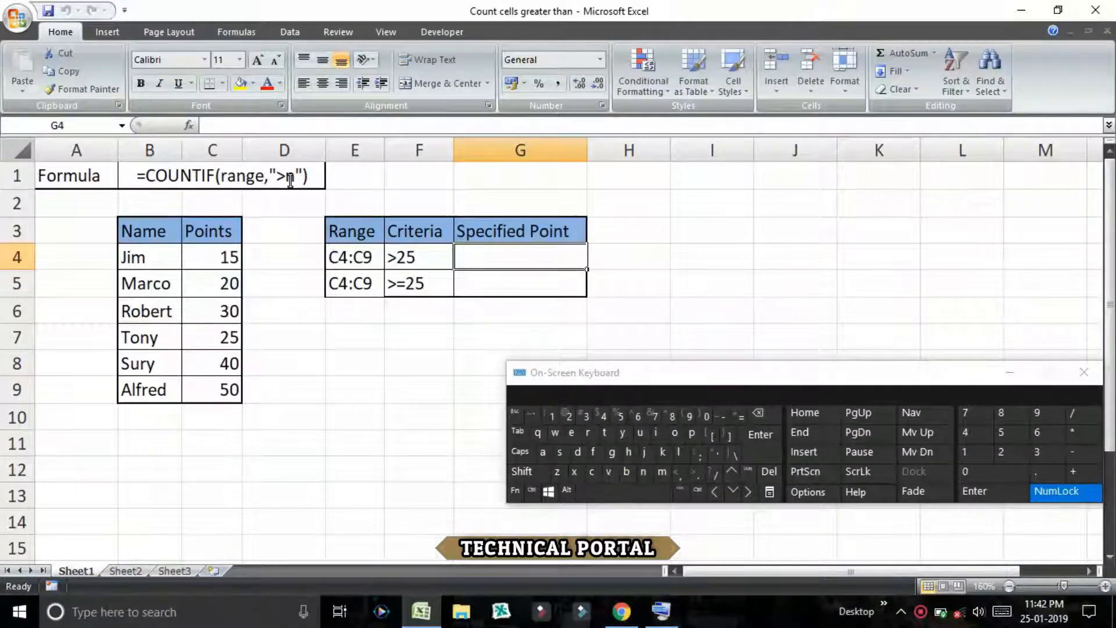
type("=")
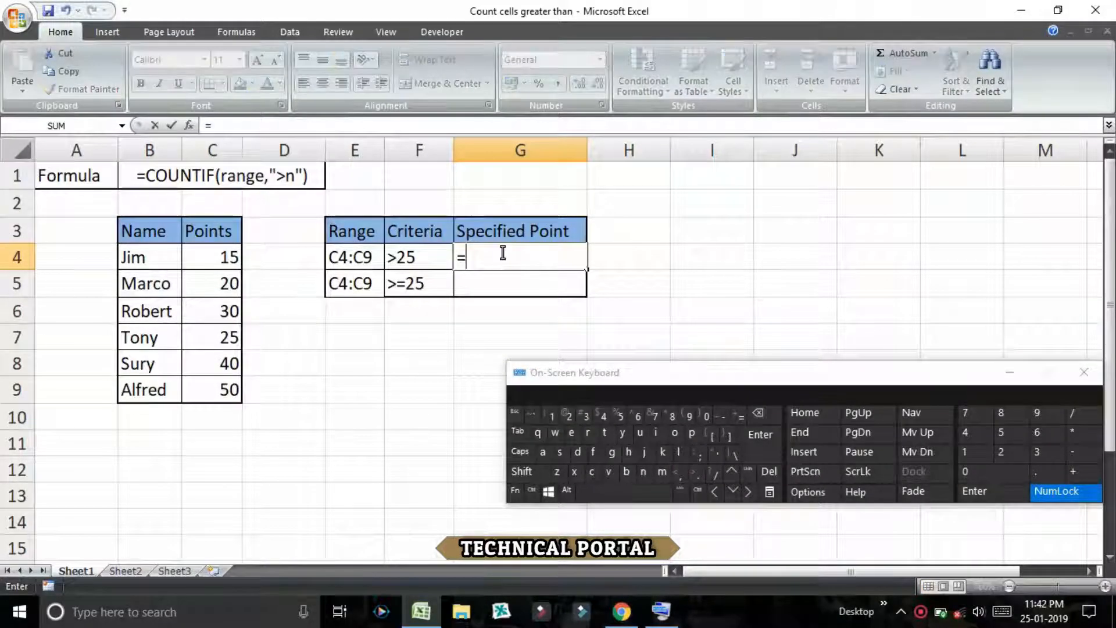
key("Caps_Lock")
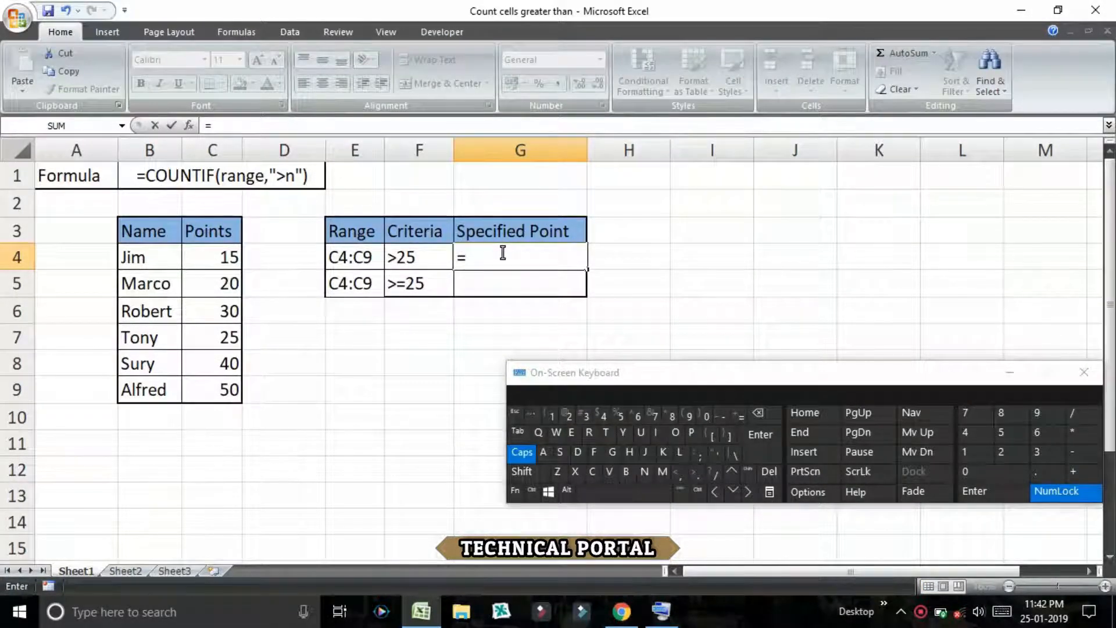
type("COUNT")
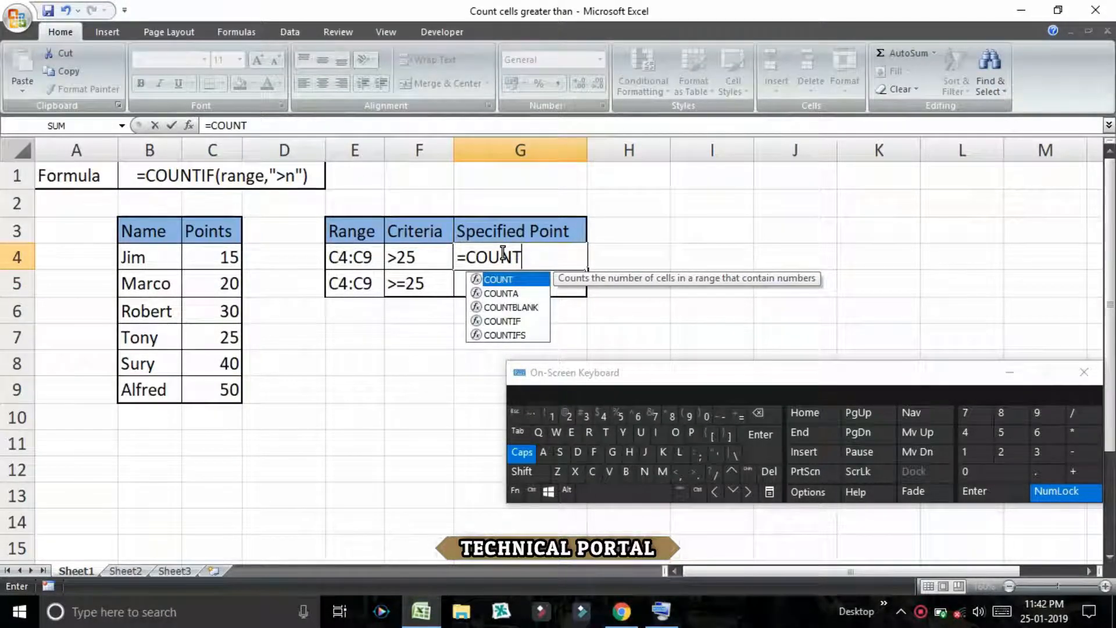
type("IF")
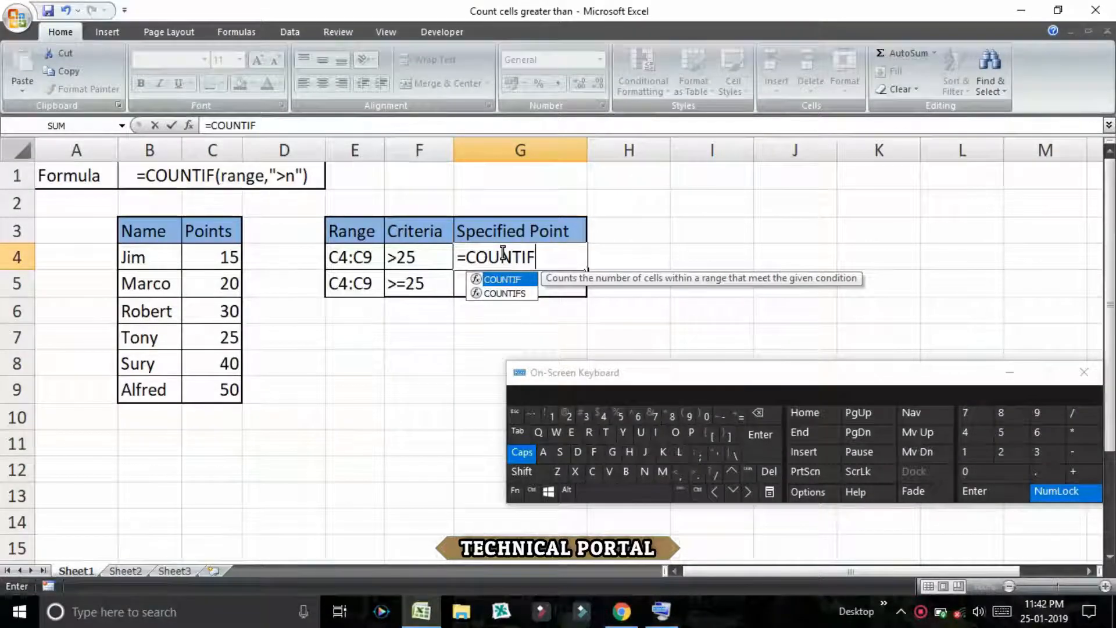
type("(")
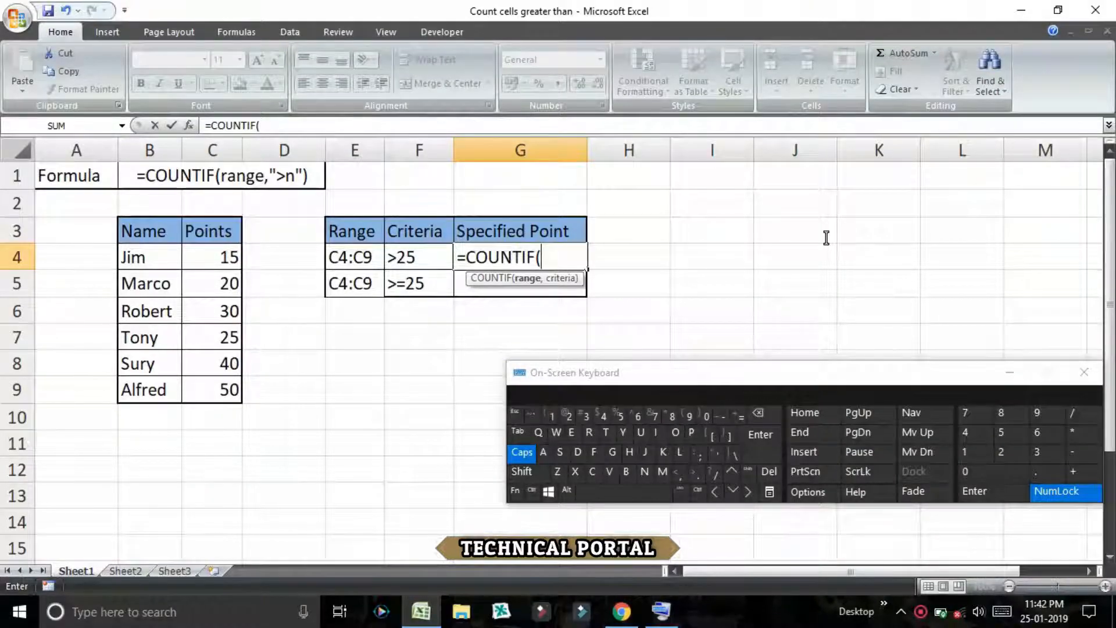
- Use the points in C4:C9 as the range argument of the COUNTIF formula in G4
key("Left")
key("Left")
key("Left")
key("Left")
key("shift+Down")
key("shift+Down")
key("shift+Down")
key("shift+Down")
key("shift+Down")
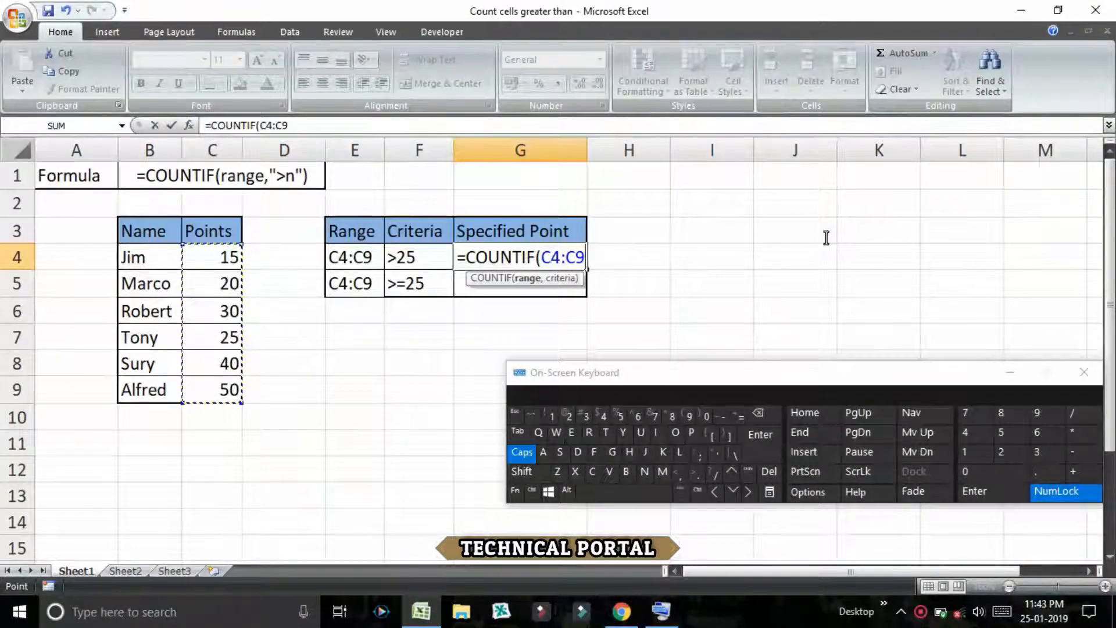
type(",")
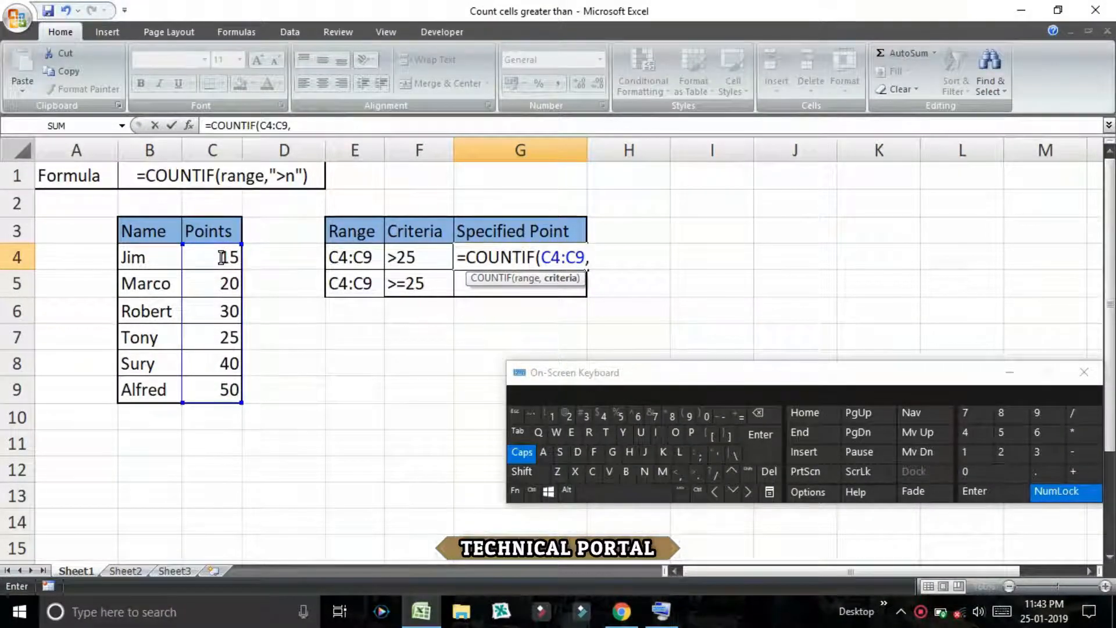
- Complete the formula in G4 with the criterion ">25" and enter it, keeping the cell selected
type("\"")
key("BackSpace")
type(">")
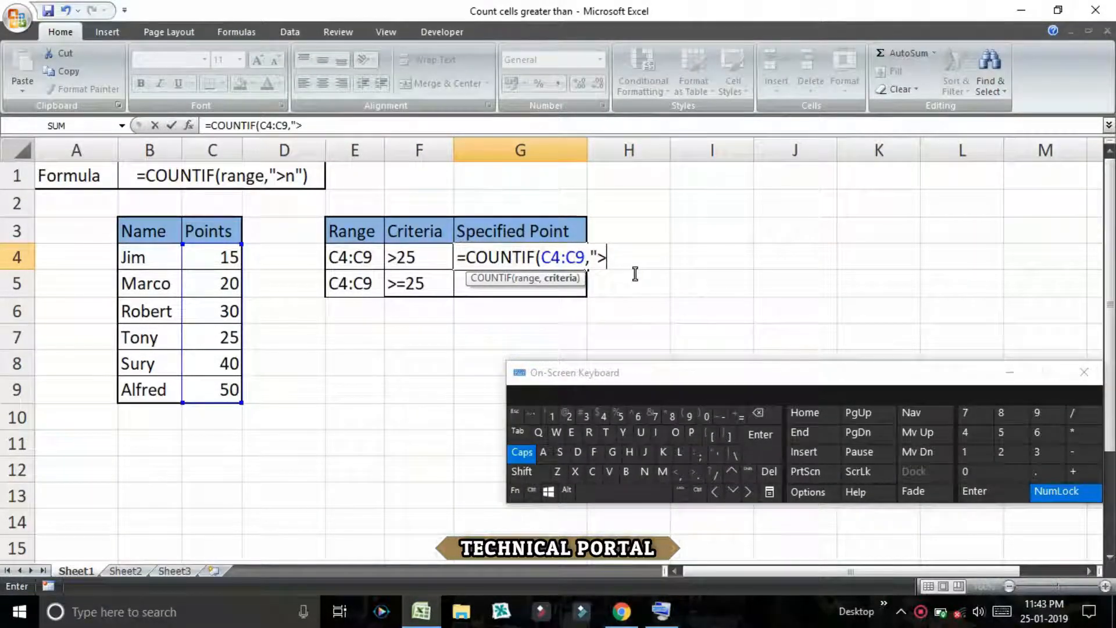
type("25")
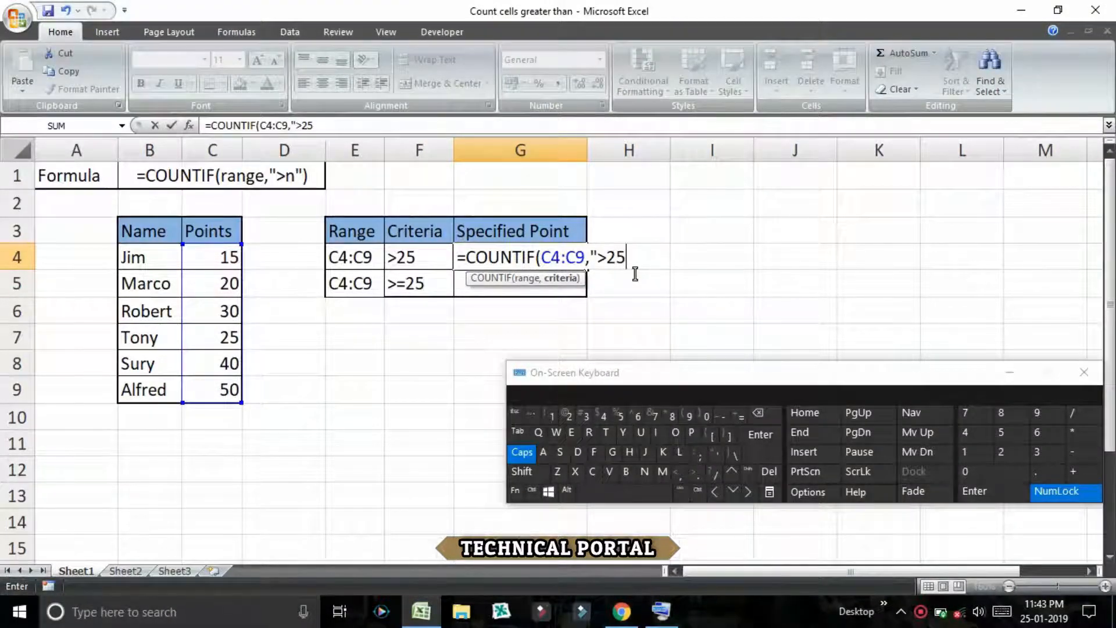
type("\"")
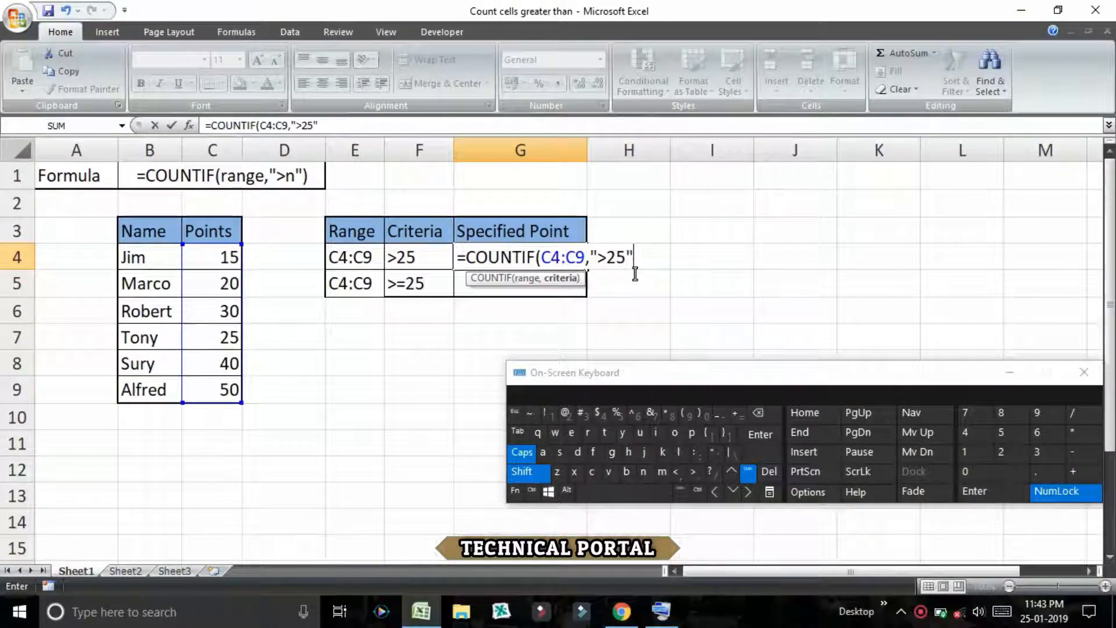
type(")")
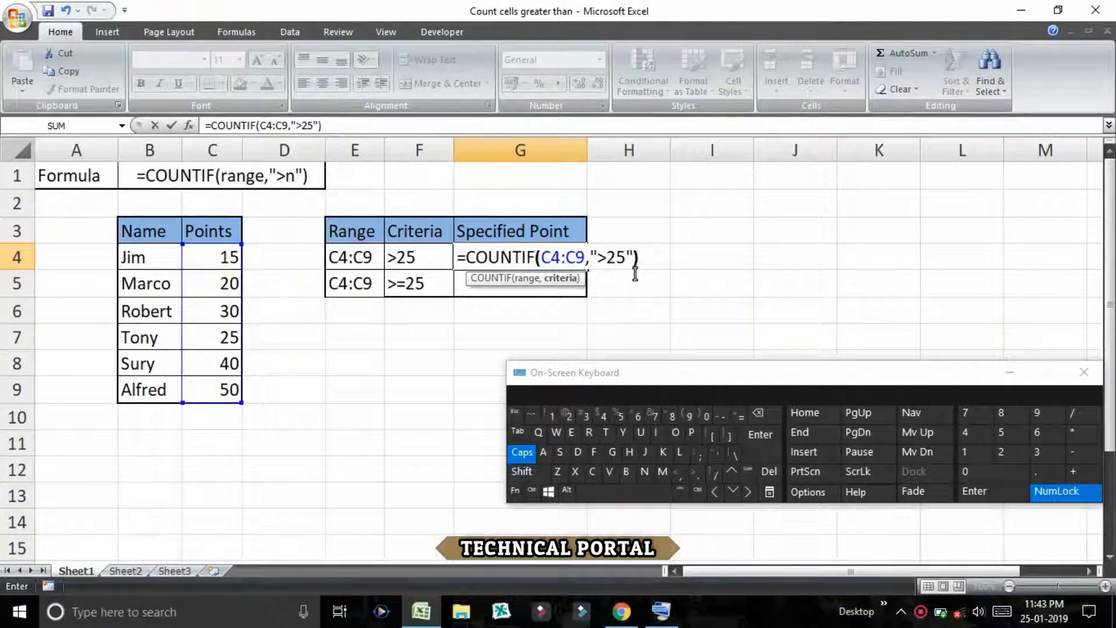
key("ctrl+Return")
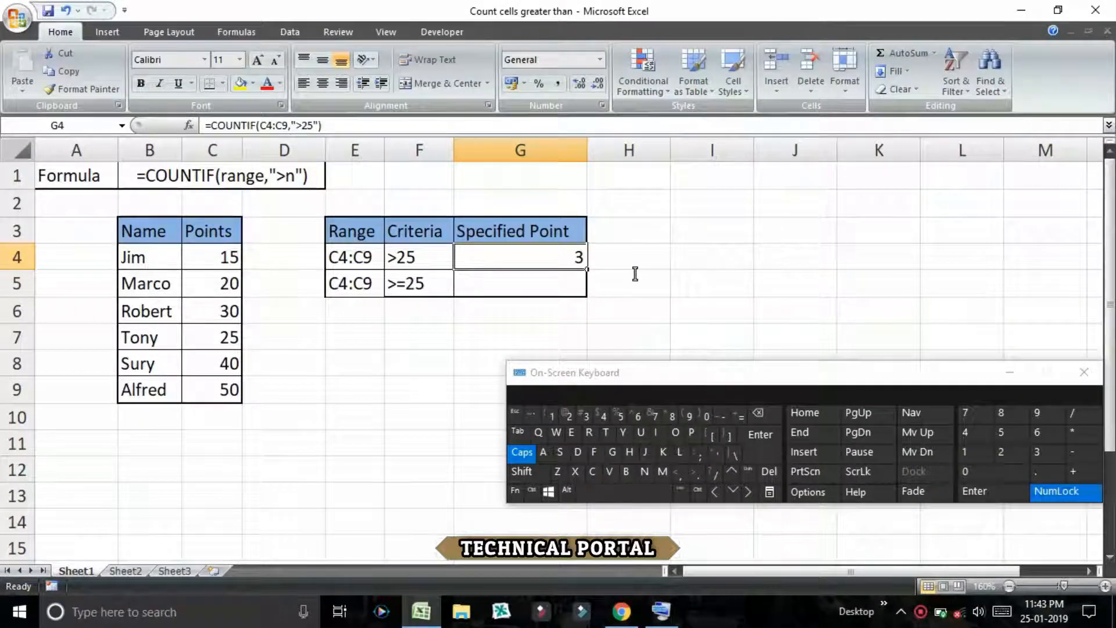
- Select C6, C8 and C9 together to check which points exceed 25, and clear that selection
key("alt")
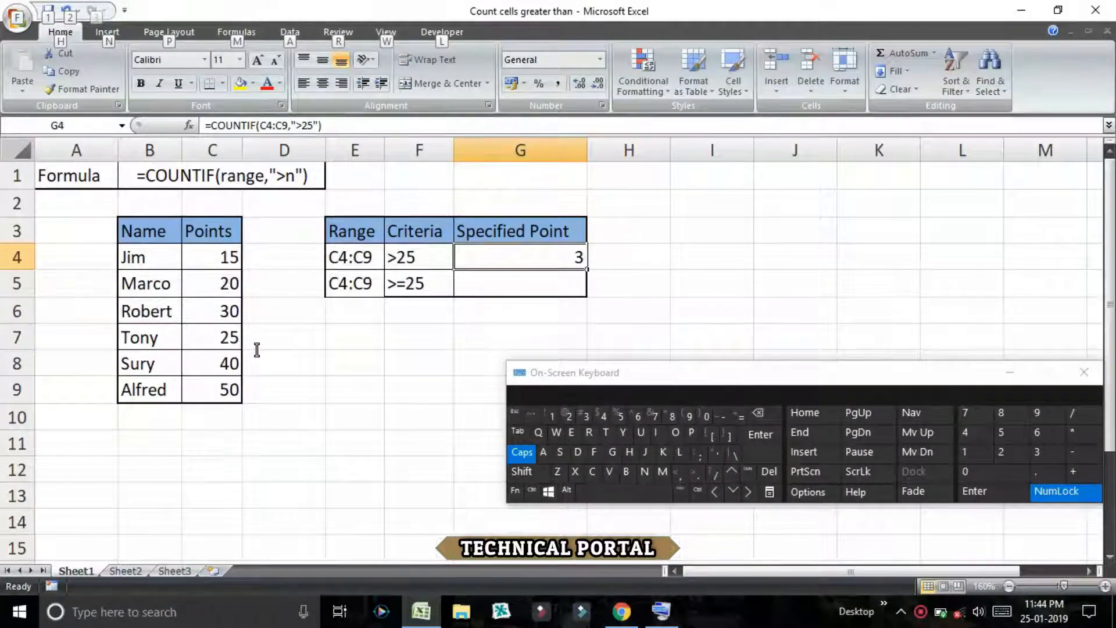
left_click(223, 314)
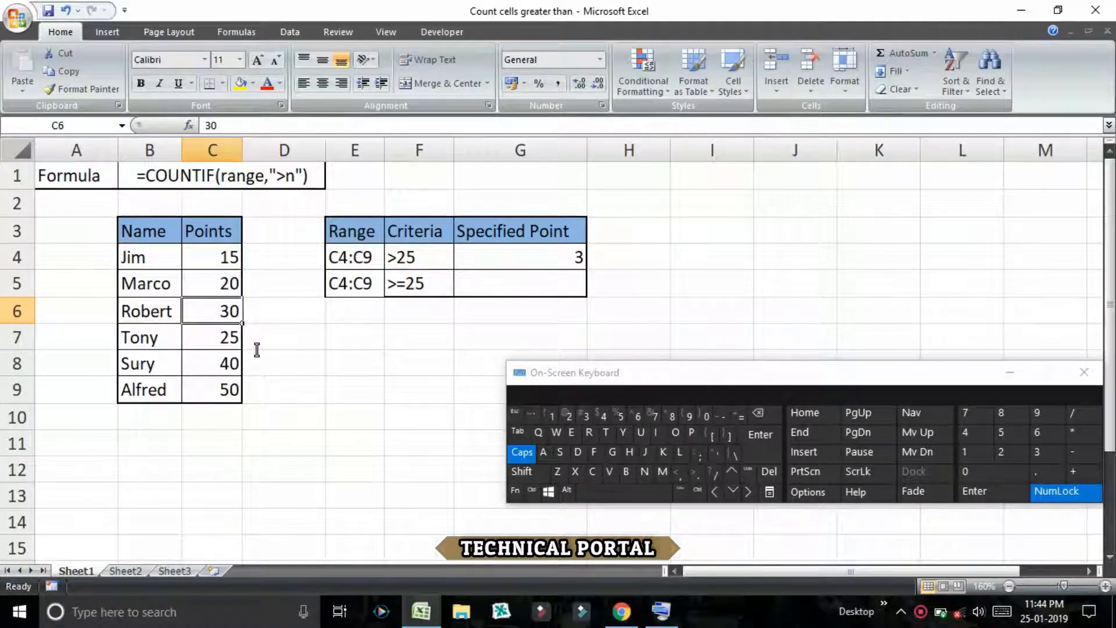
left_click(213, 364, "ctrl")
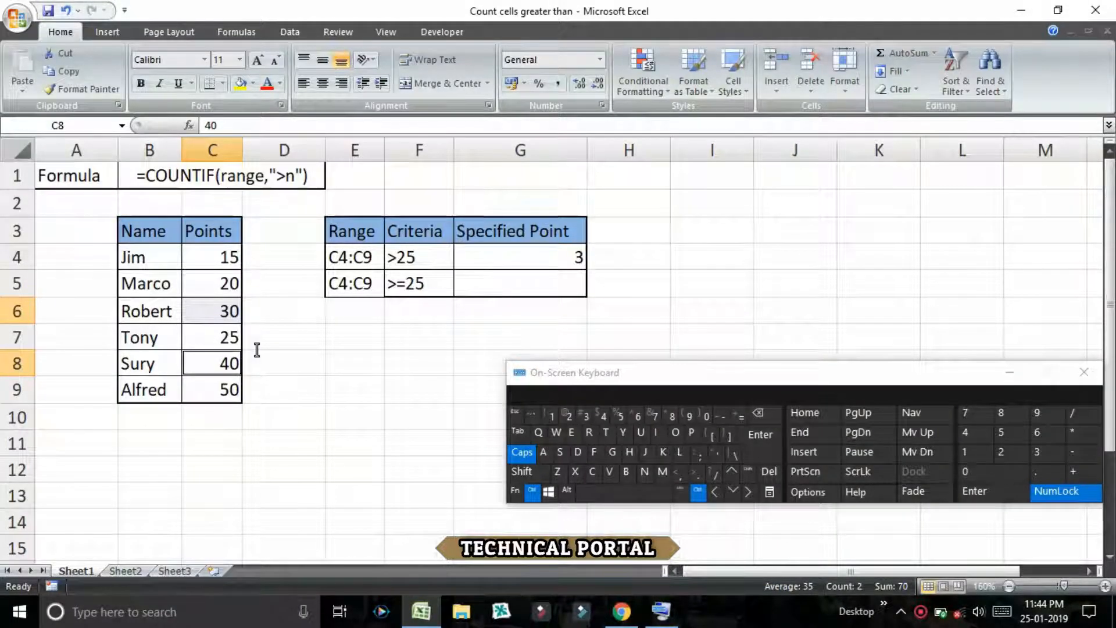
left_click(212, 389, "ctrl")
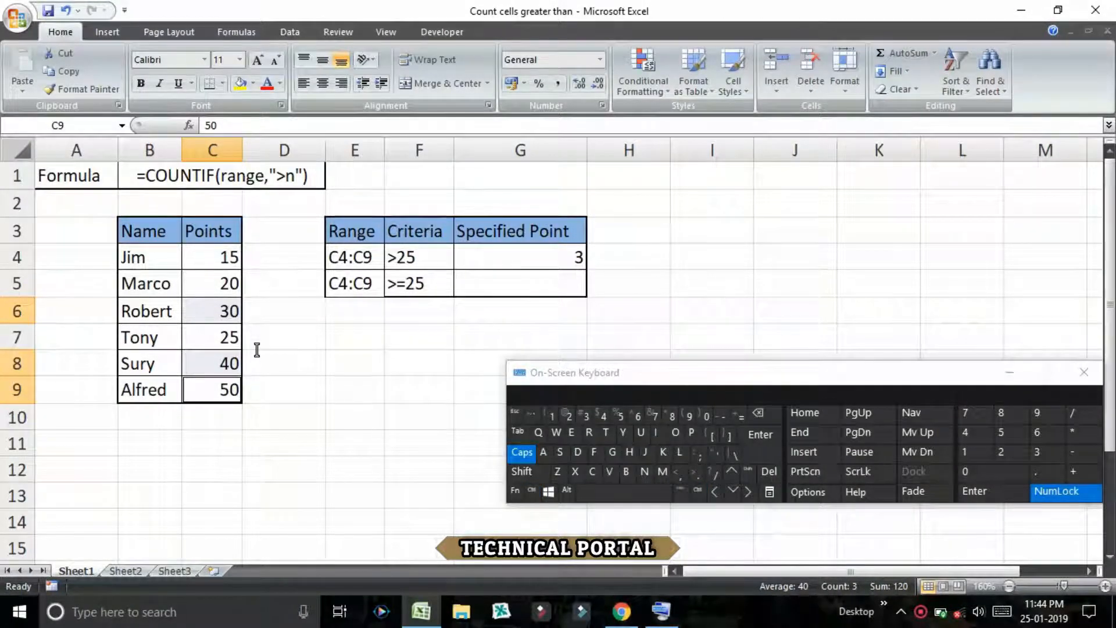
left_click(354, 363)
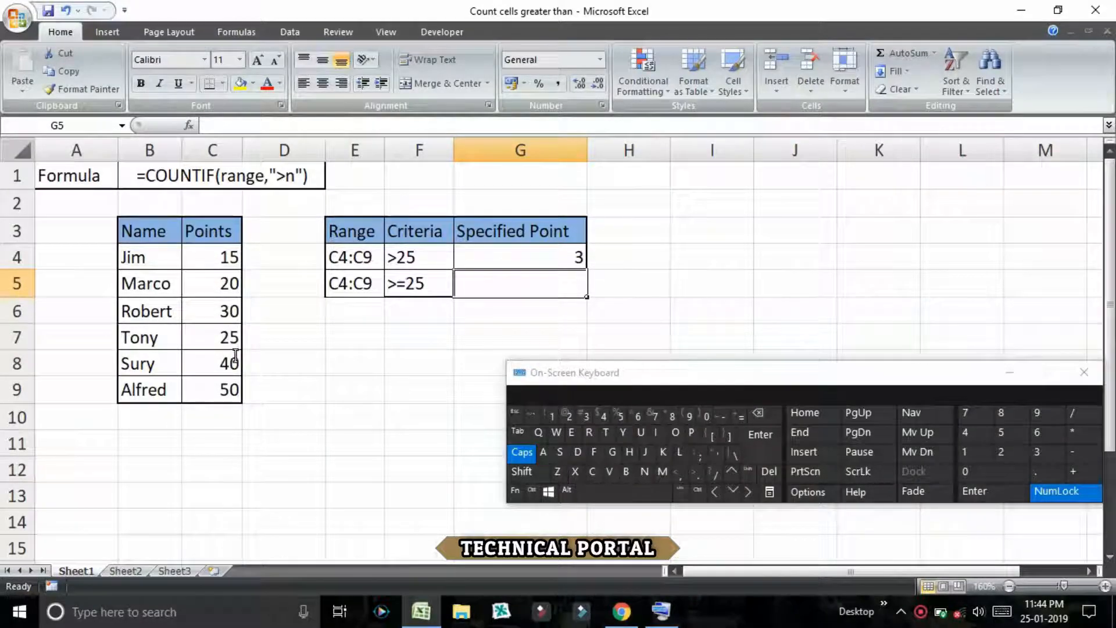
- Enter =COUNTIF(C4:C9,">=25") in G5 and reopen that cell's formula for editing
type("=COUNTIF")
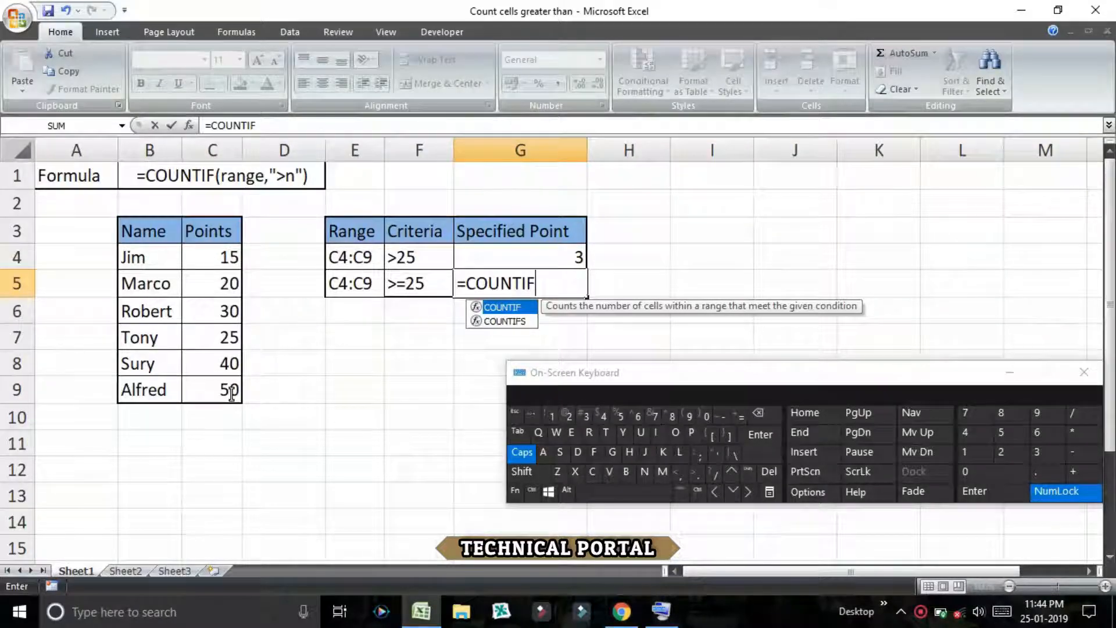
type("(")
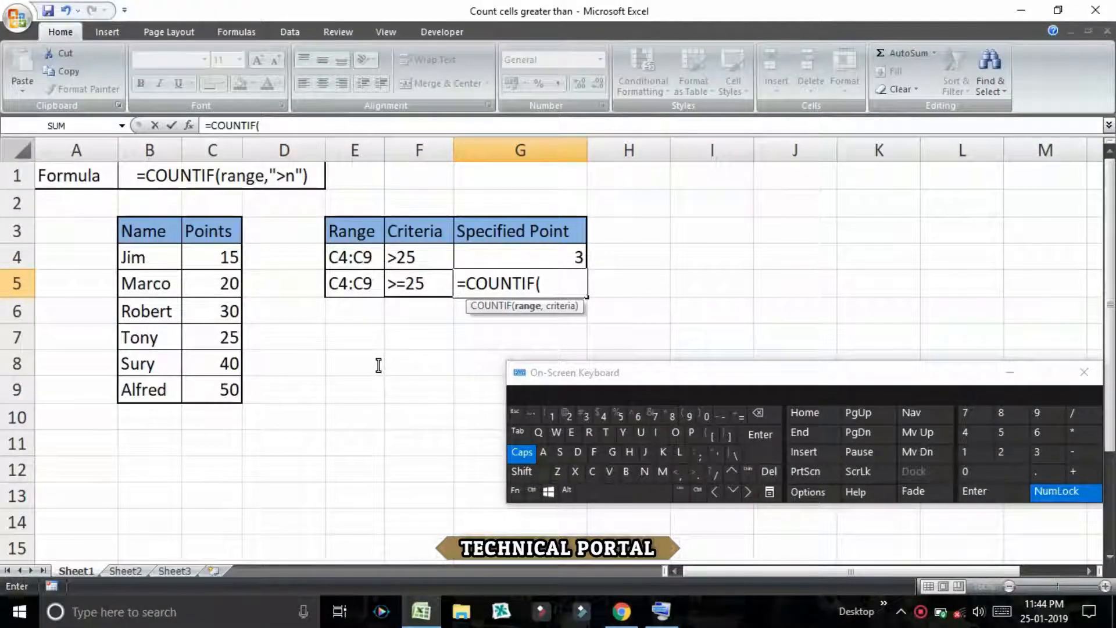
left_click_drag(212, 257, 212, 390)
type(",")
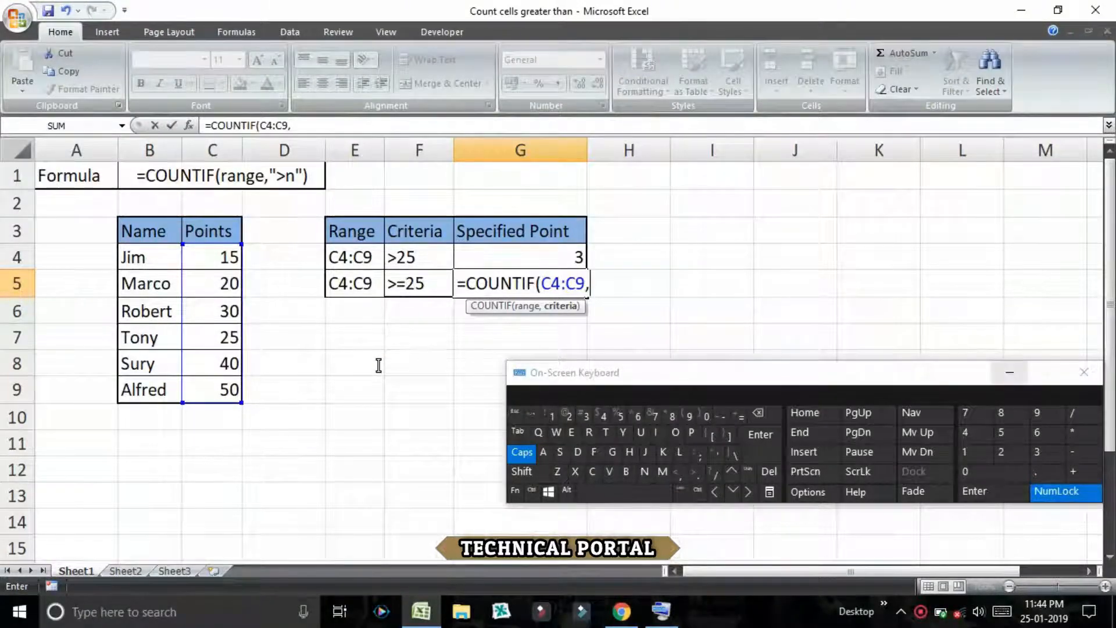
type("\"")
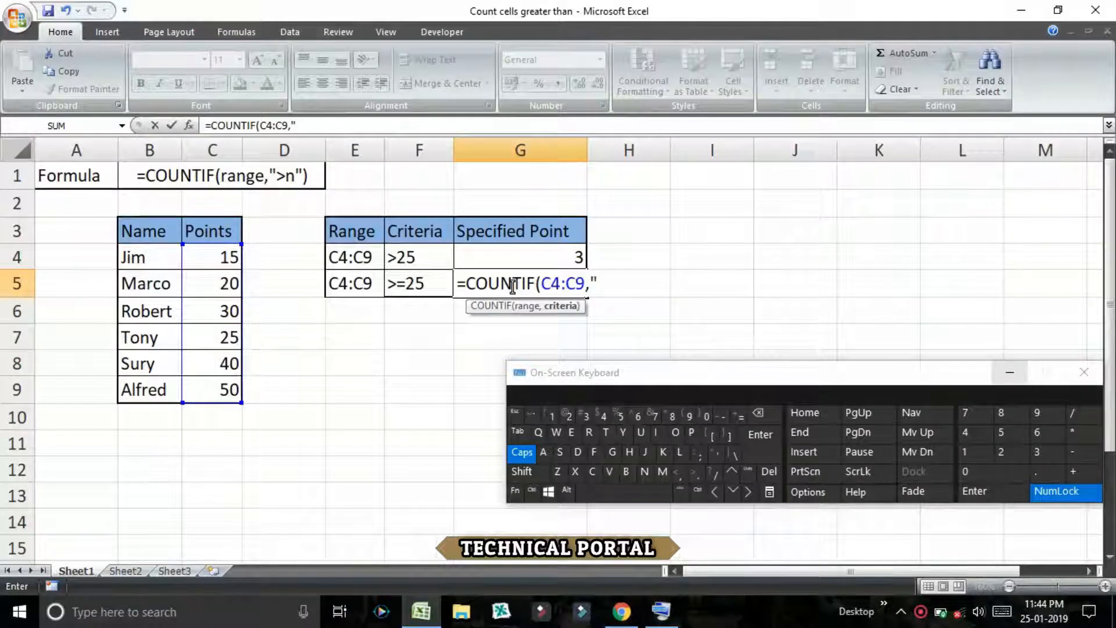
type(">")
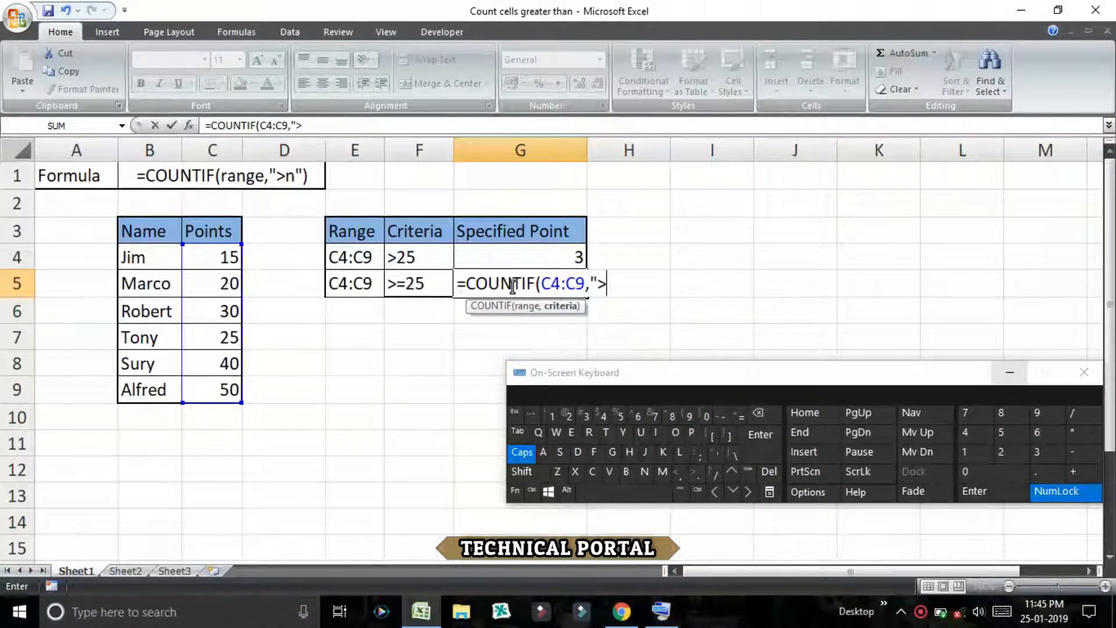
type("=")
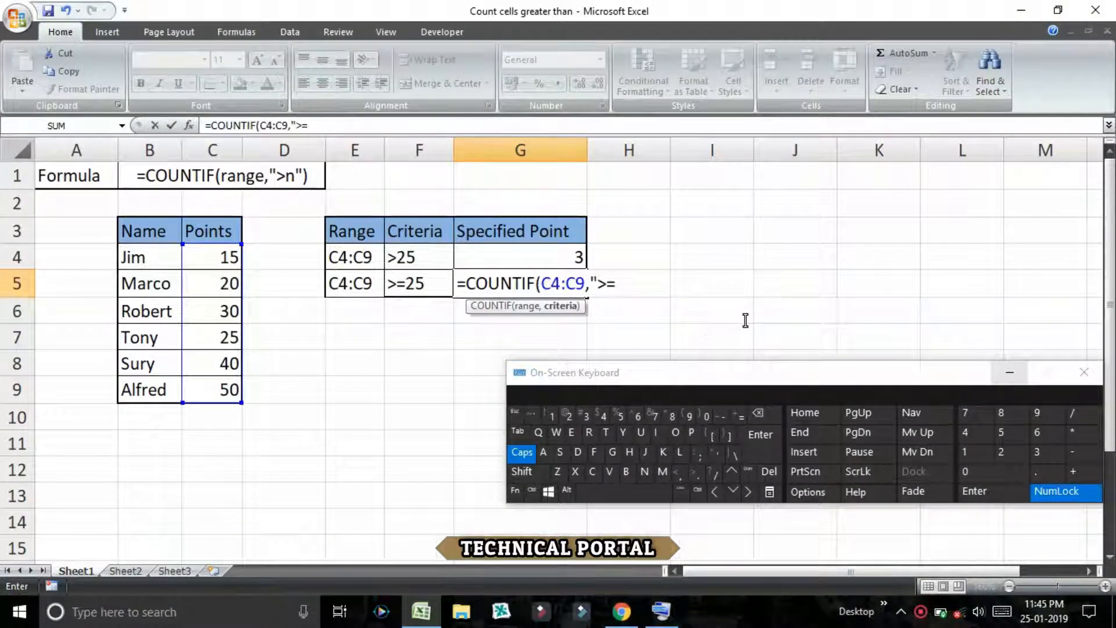
type("25")
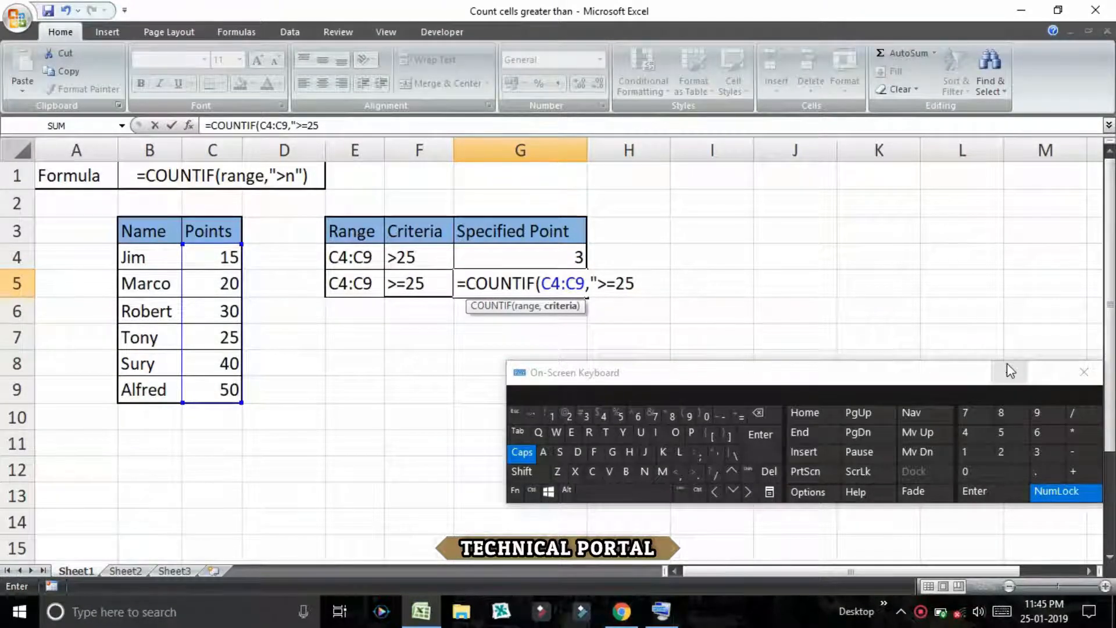
key("shift")
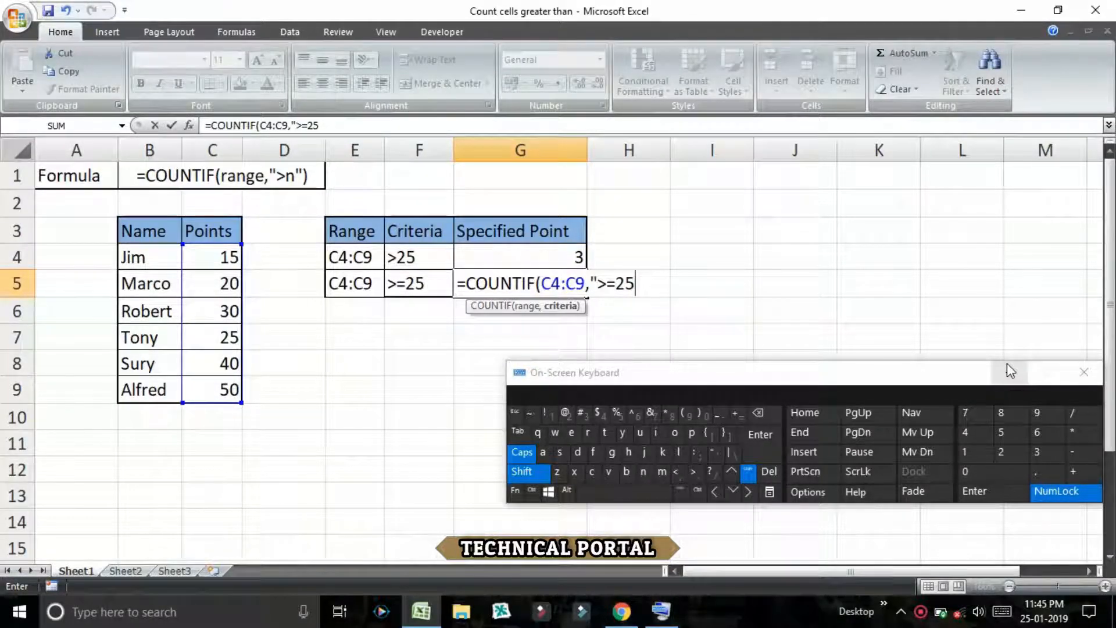
type("\")")
key("ctrl+Return")
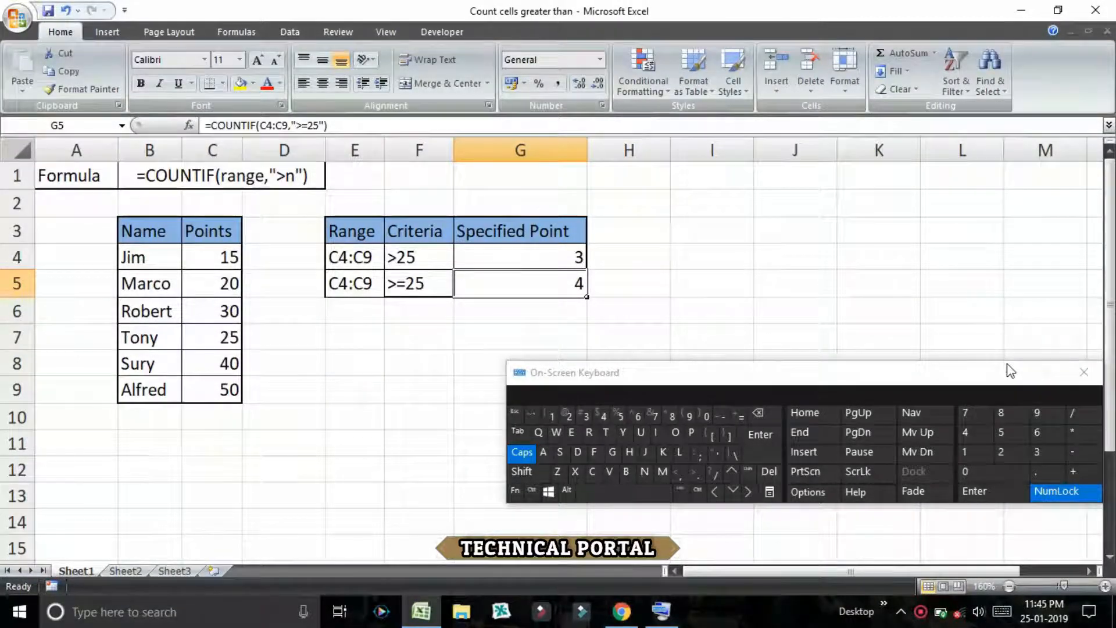
key("F2")
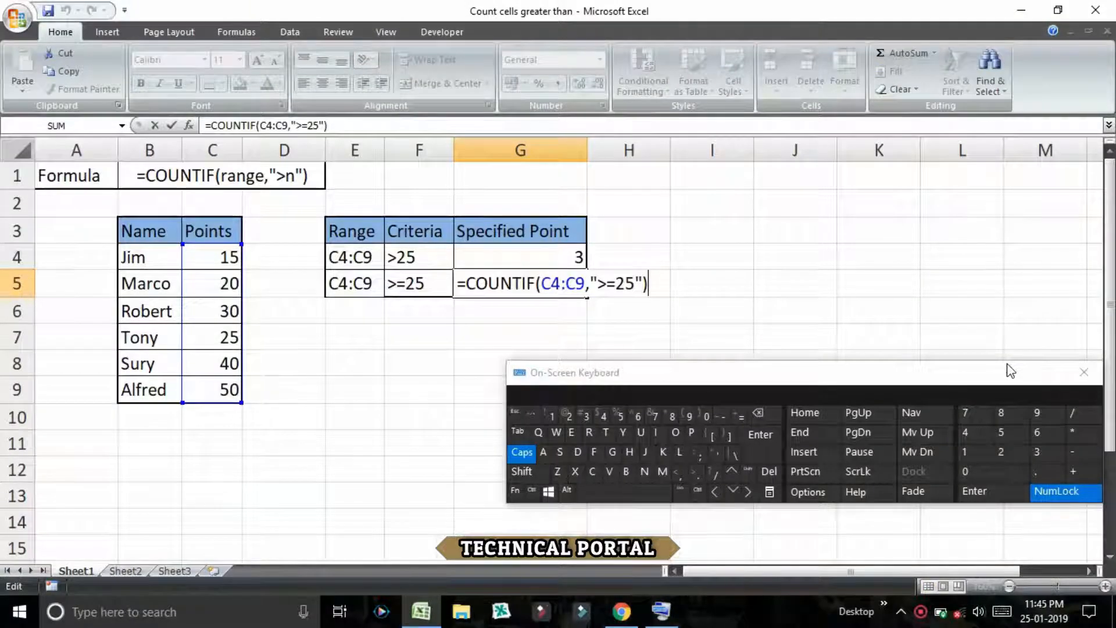